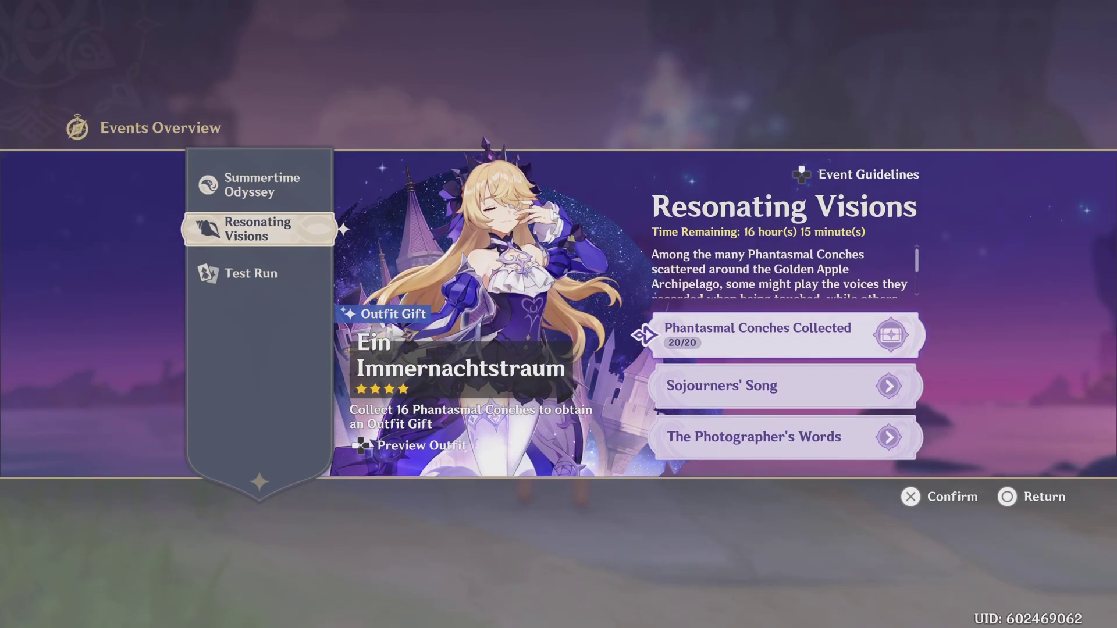
Step: View the Phantasmal Conch collection progress, then dismiss it
key("Escape")
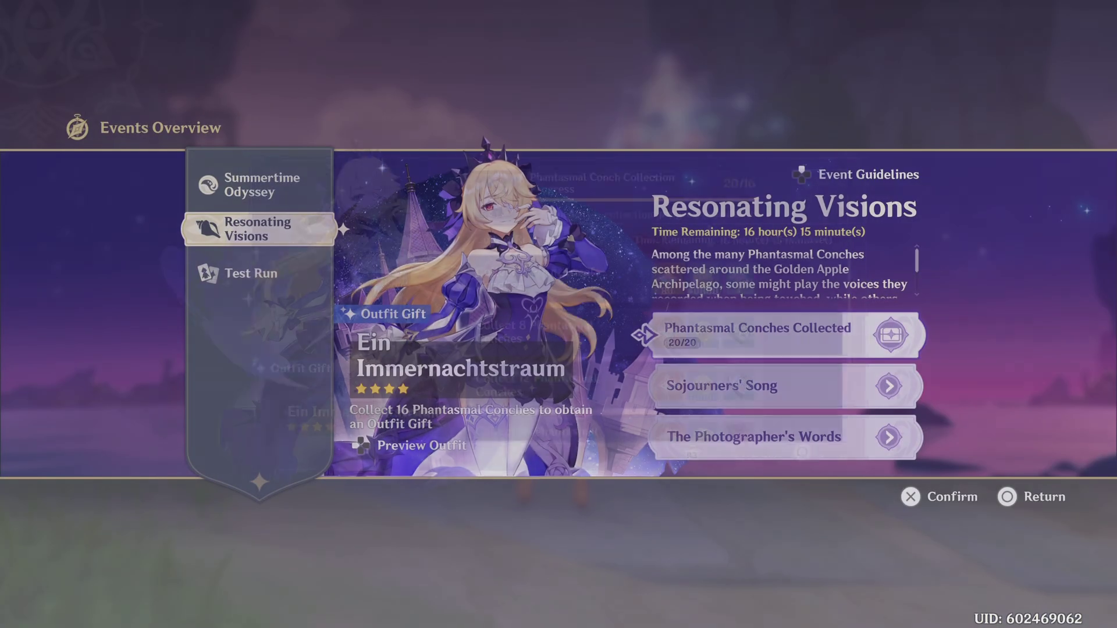
key("Escape")
Step: Open the Sojourners' Song voice lines and play 'As the Poet Plies Parts of Ether and Earth'
key("Down")
key("Return")
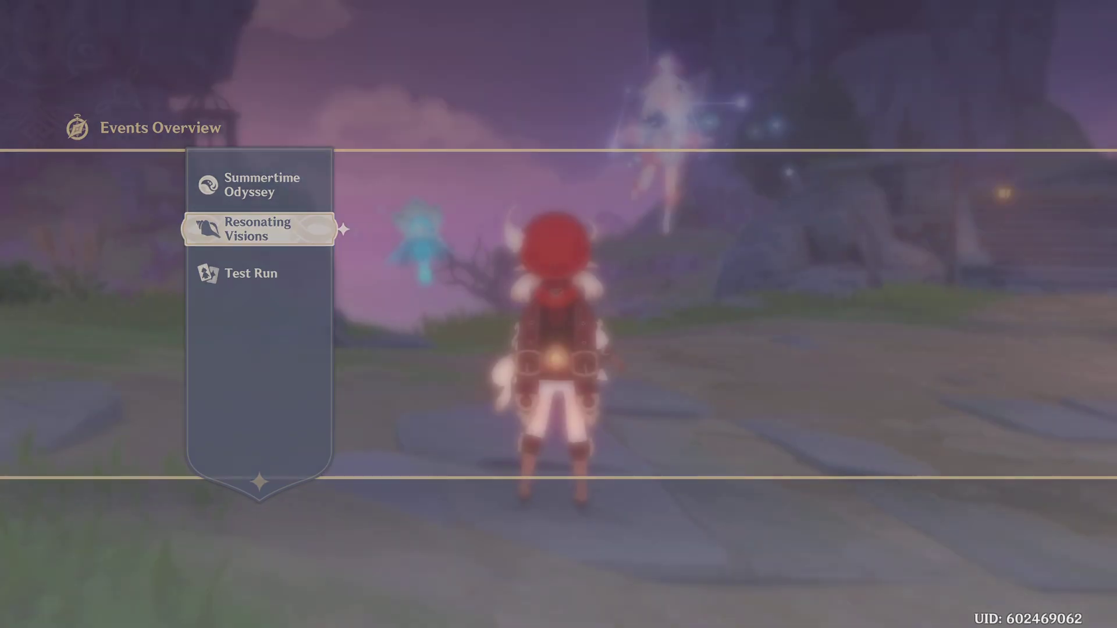
key("Down")
key("Up")
key("Return")
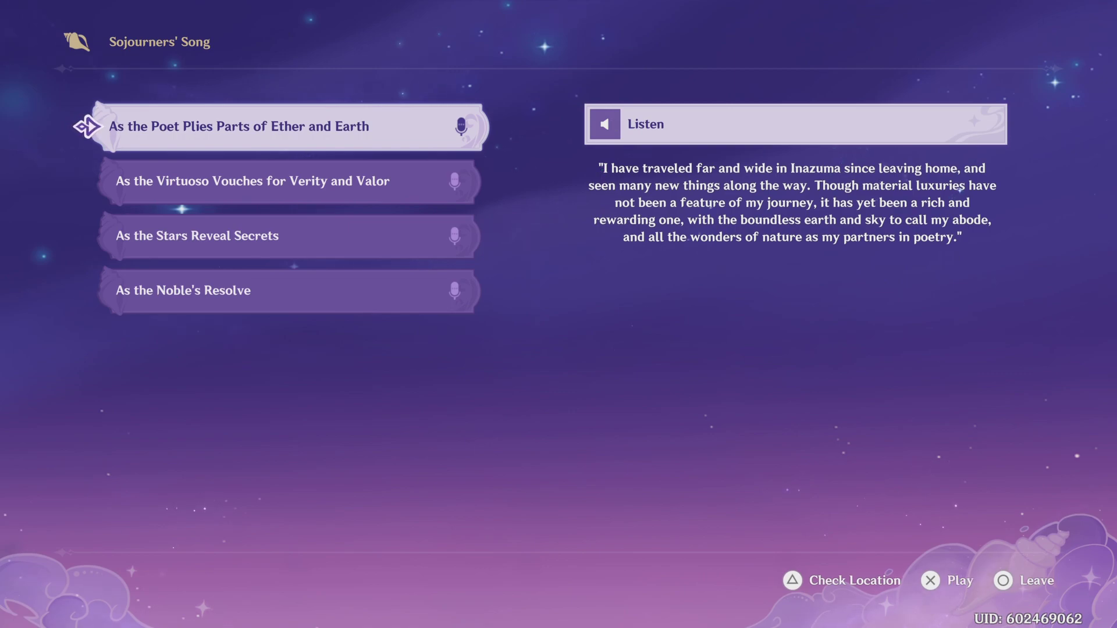
Step: Play Virtuoso Vouches, As the Stars Reveal Secrets and As the Noble's Resolve, then return to the overview
key("Down")
key("Return")
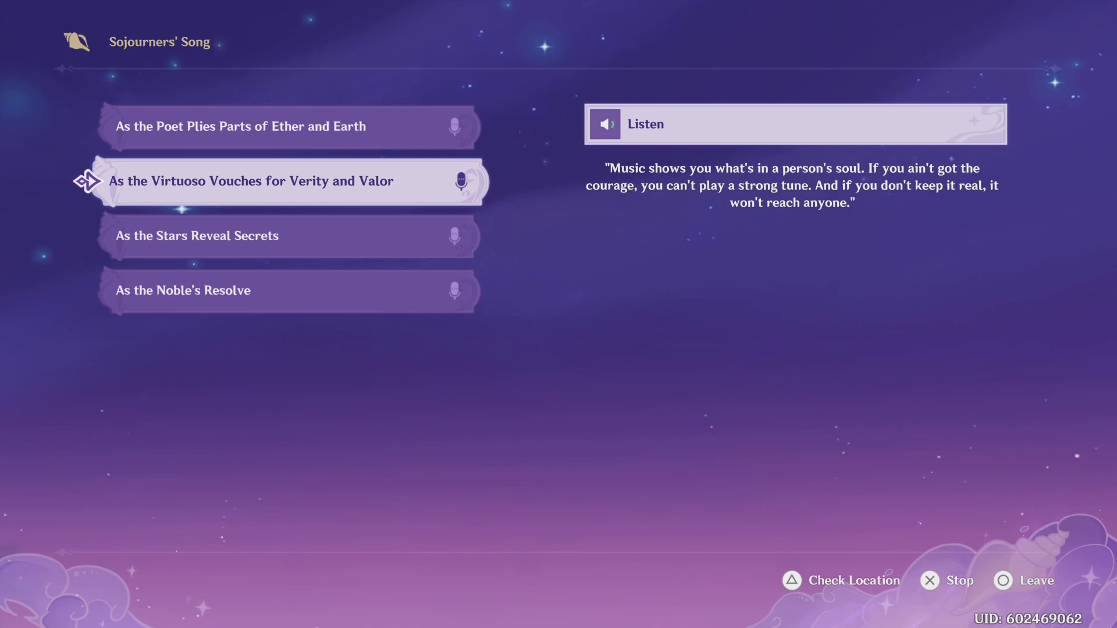
key("Down")
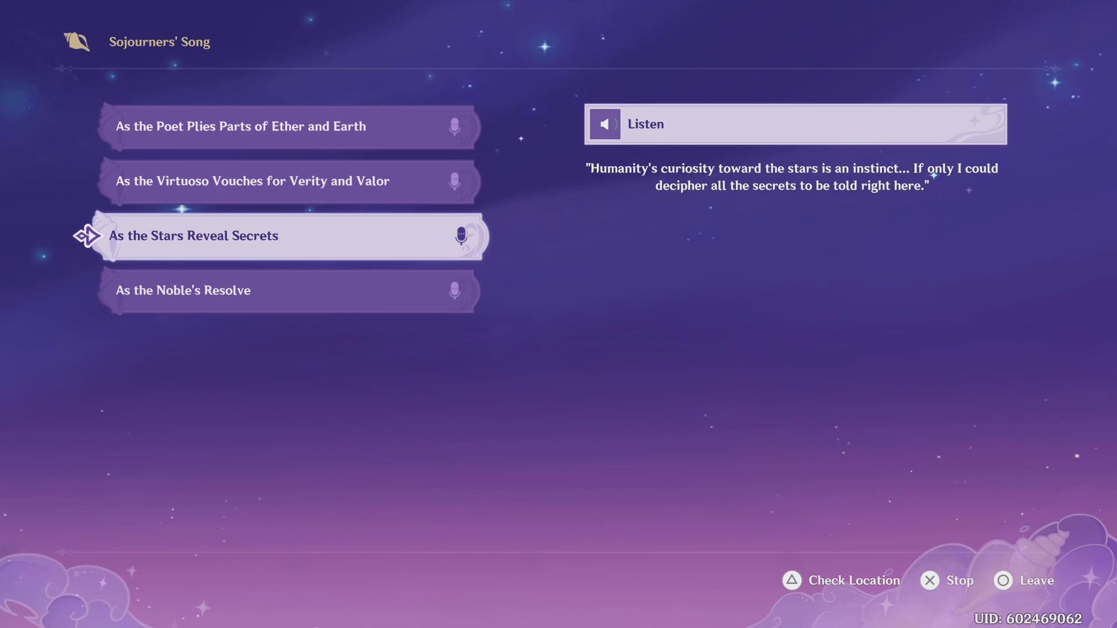
key("Down")
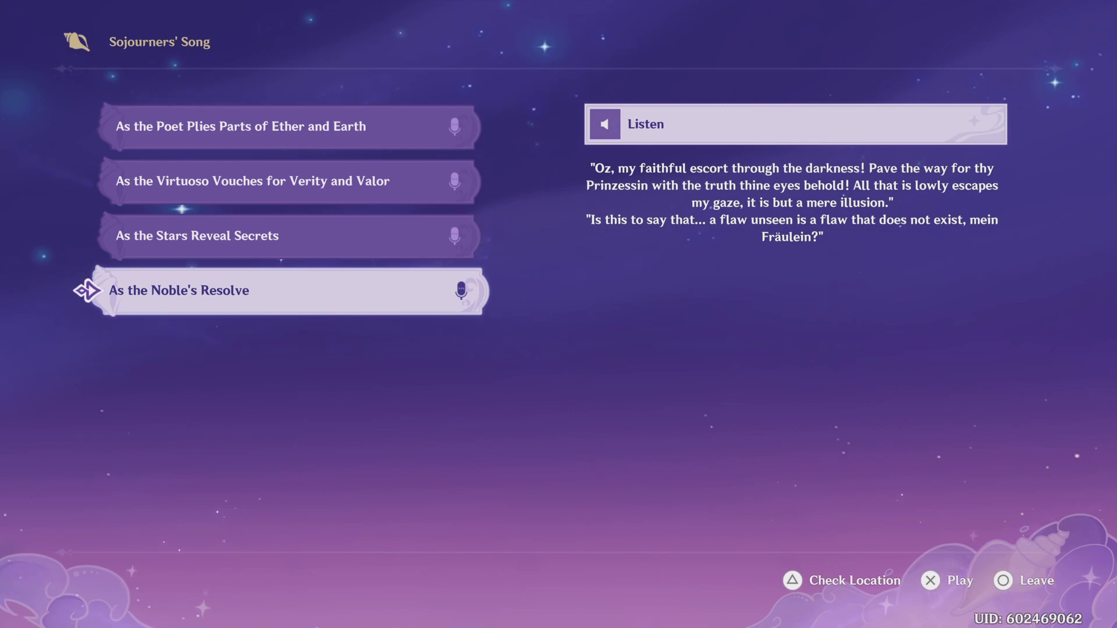
key("Escape")
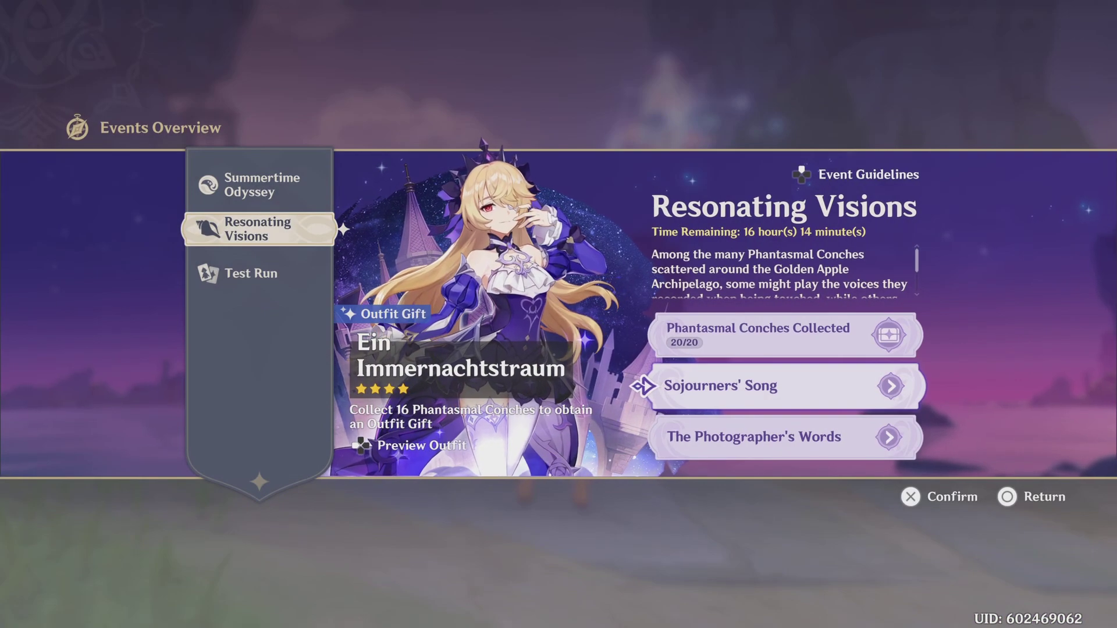
Step: Browse The Photographer's Words sections and play Secret Mission Log VII before backing out
key("Return")
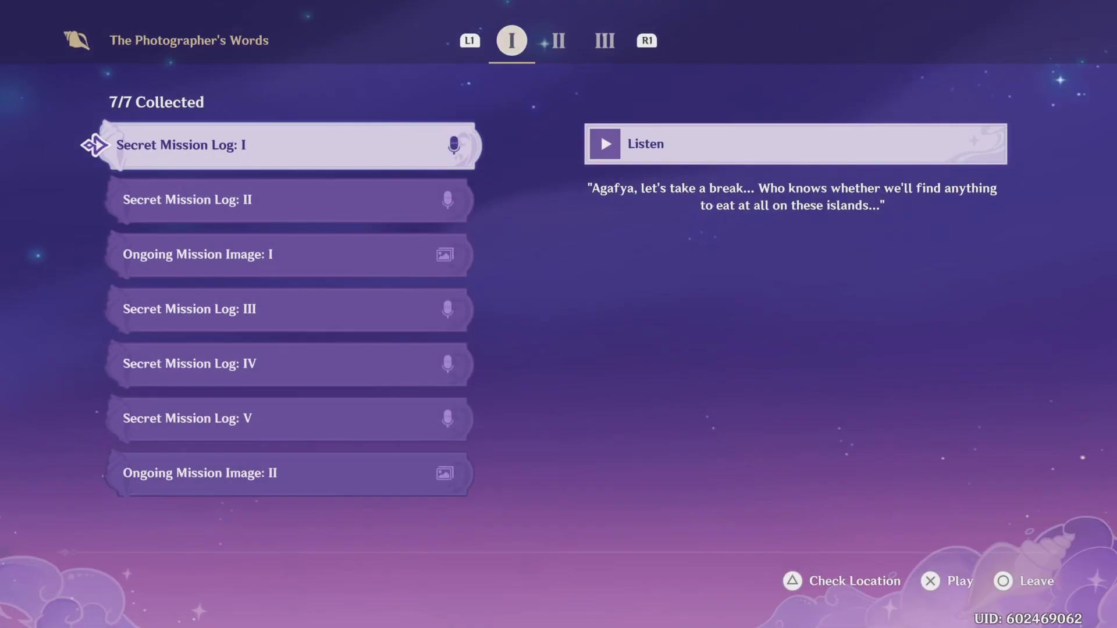
key("e")
key("e")
key("q")
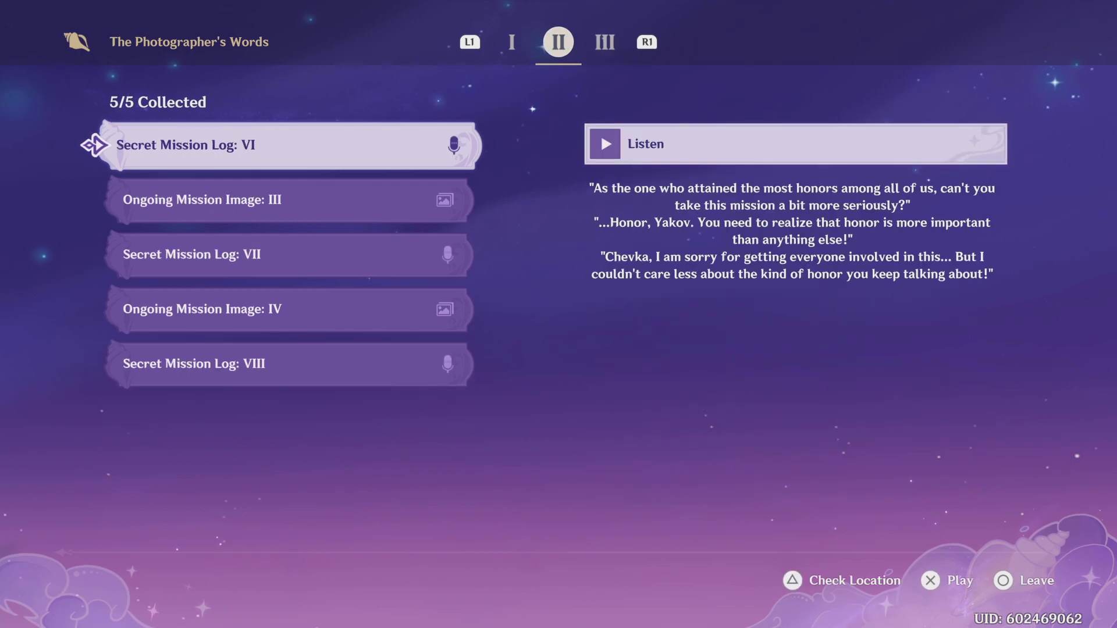
key("Down")
key("Down")
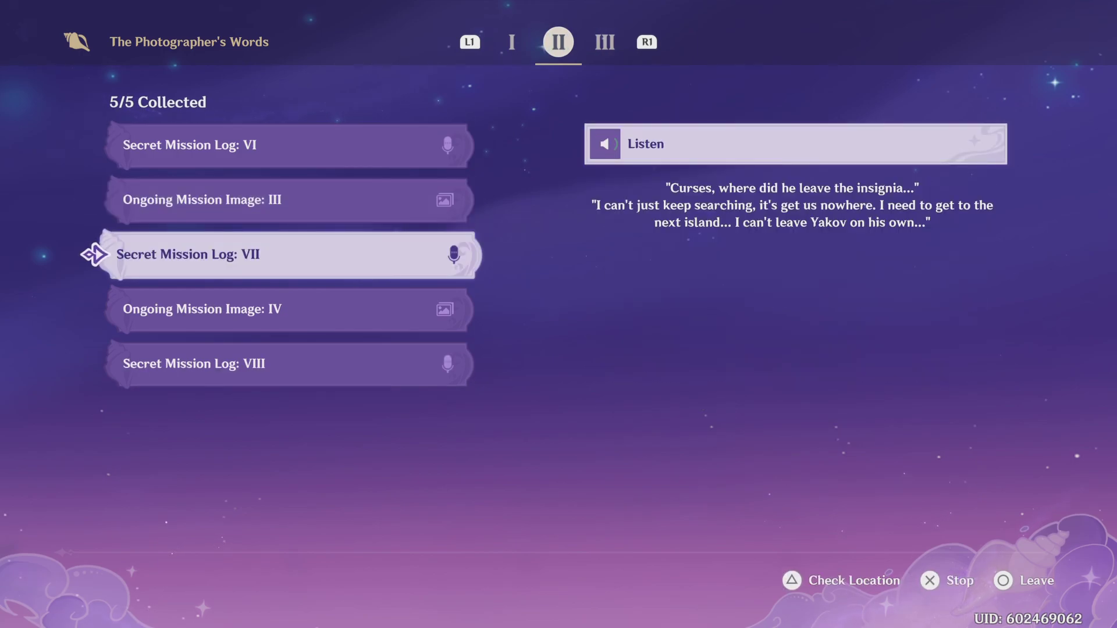
key("Return")
key("Escape")
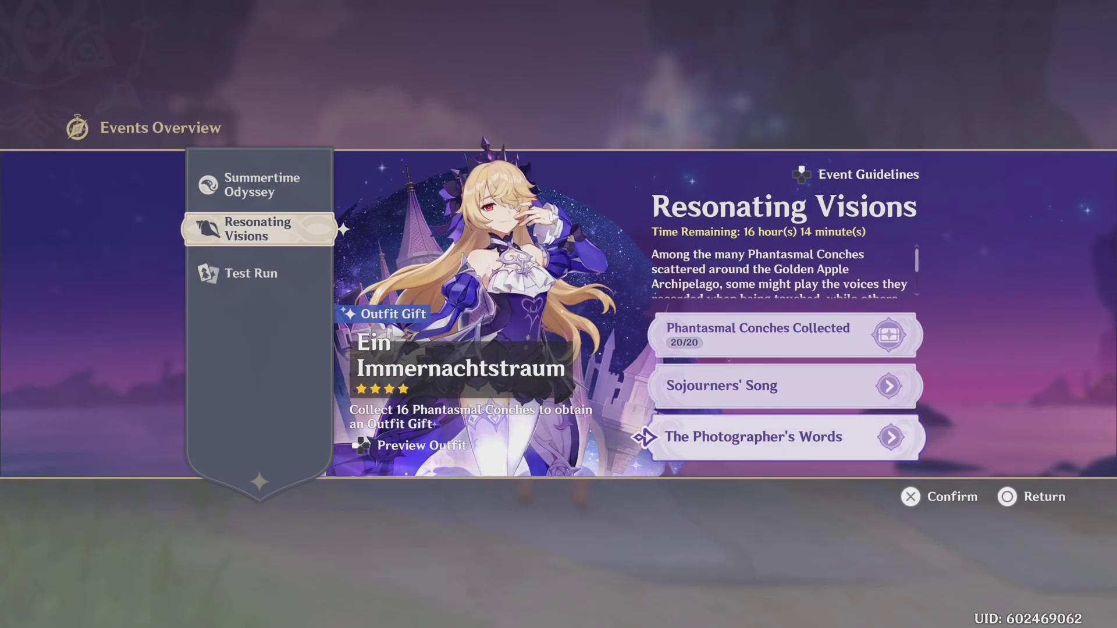
key("Escape")
Step: In section I, play Secret Mission Logs I and II, then view Ongoing Mission Image I
key("Return")
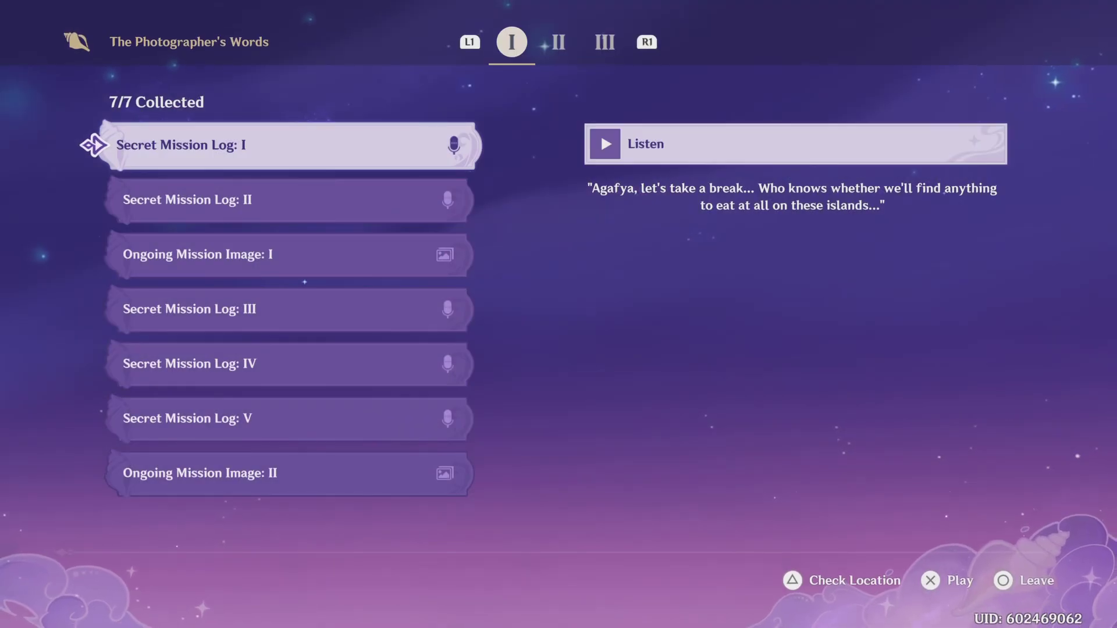
key("Return")
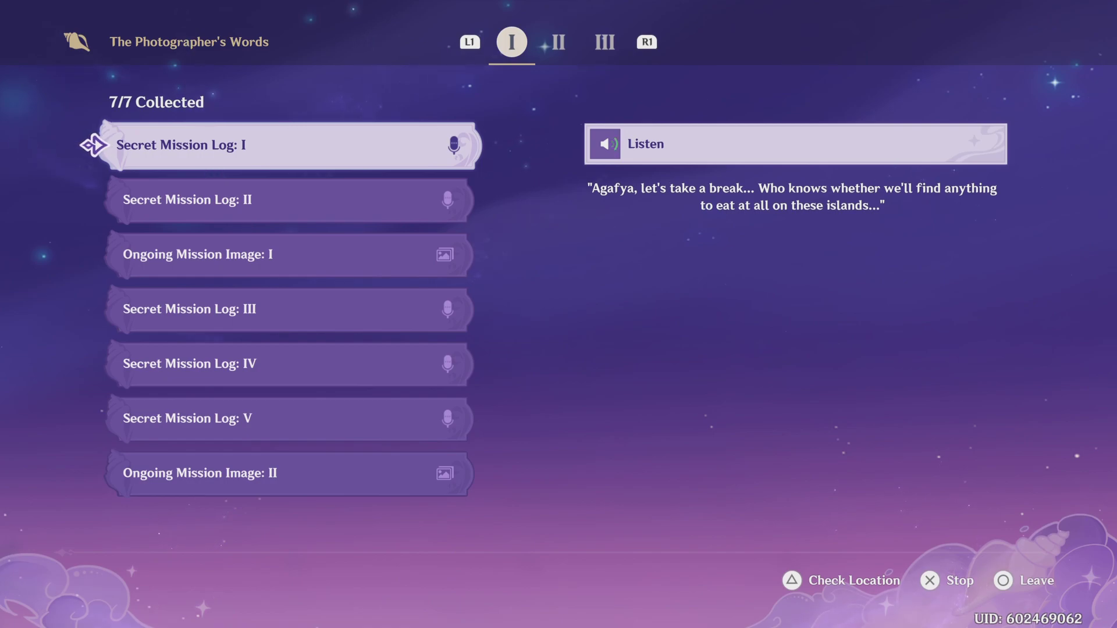
key("Down")
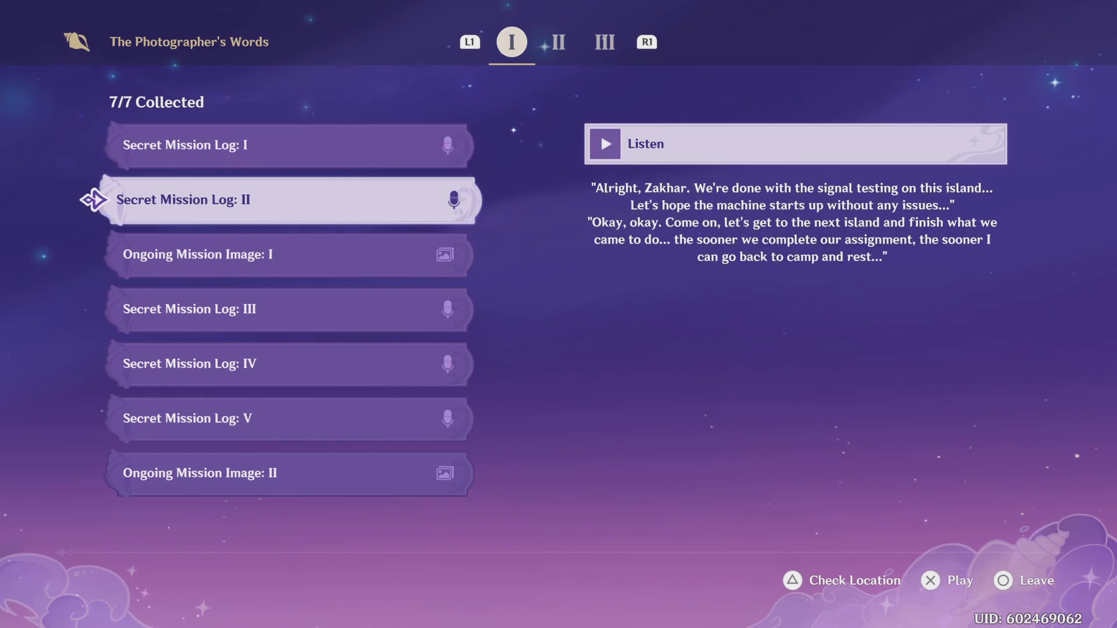
key("Return")
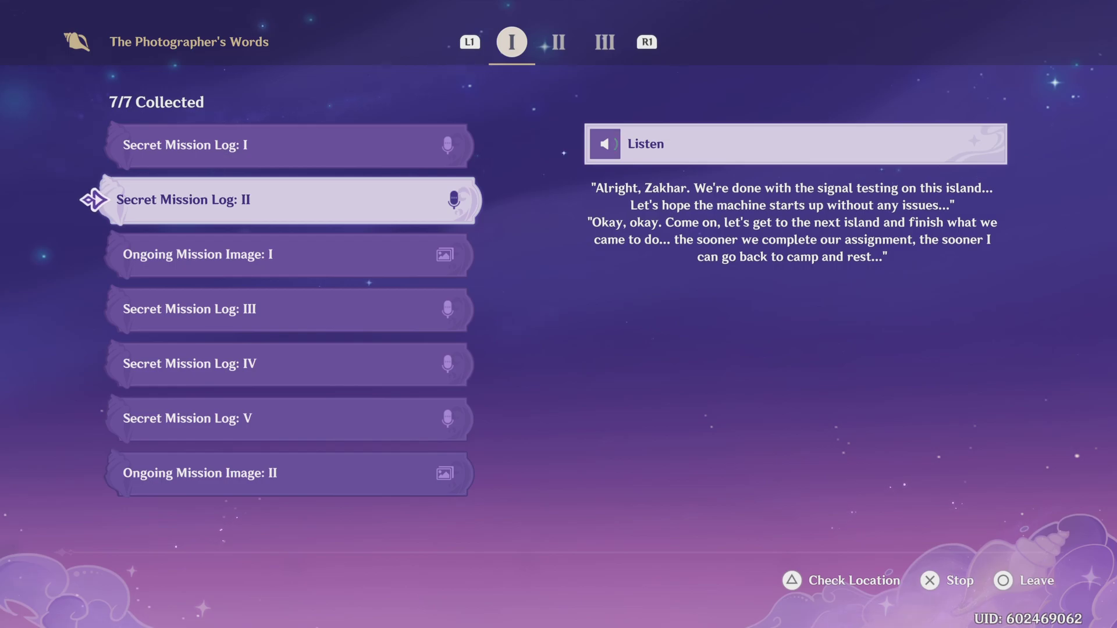
key("Down")
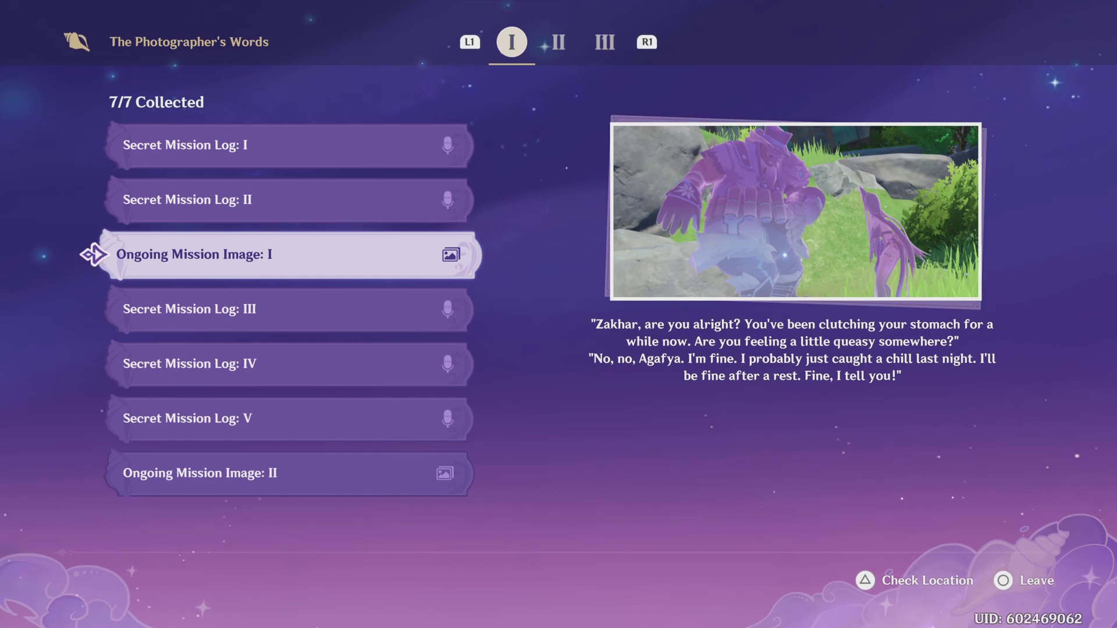
key("Down")
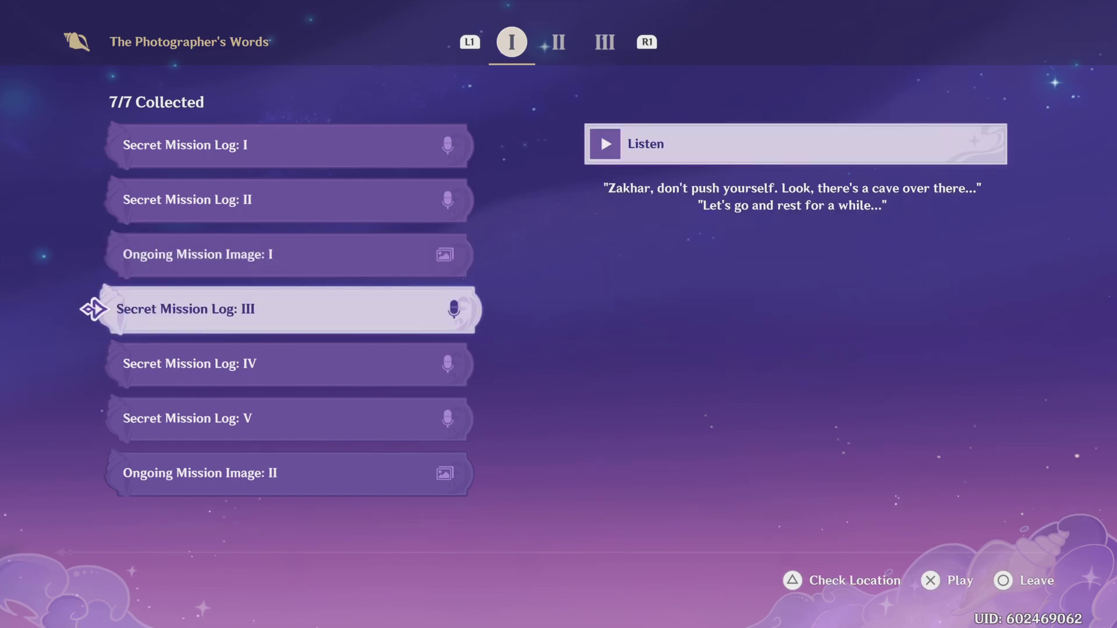
Step: Play Secret Mission Logs III, IV and V, view Ongoing Mission Image II, then go to section II
key("Return")
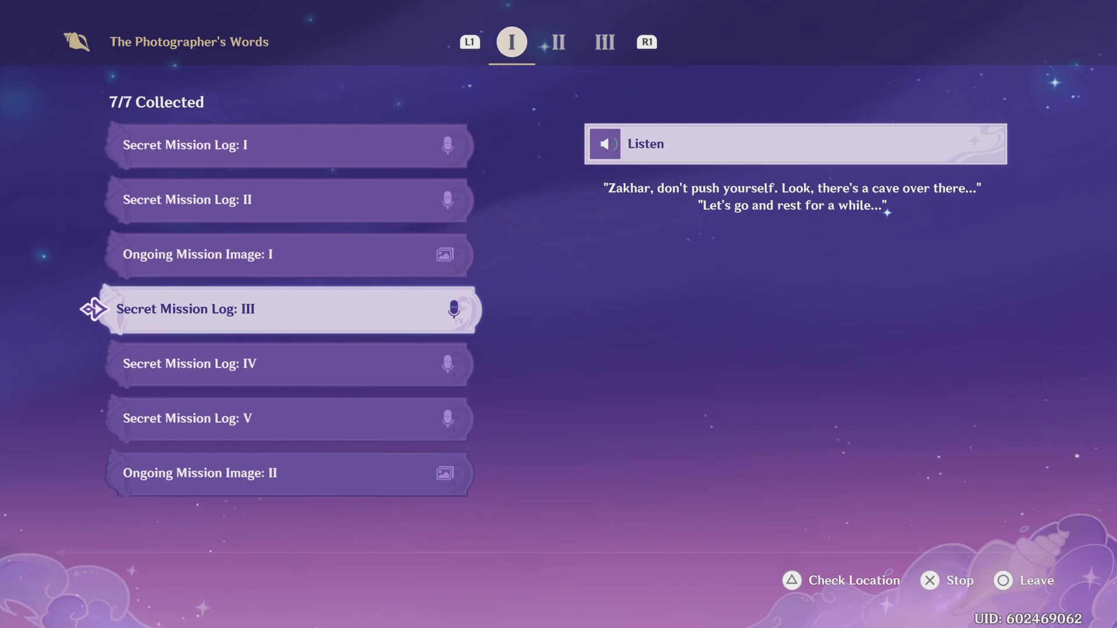
key("Down")
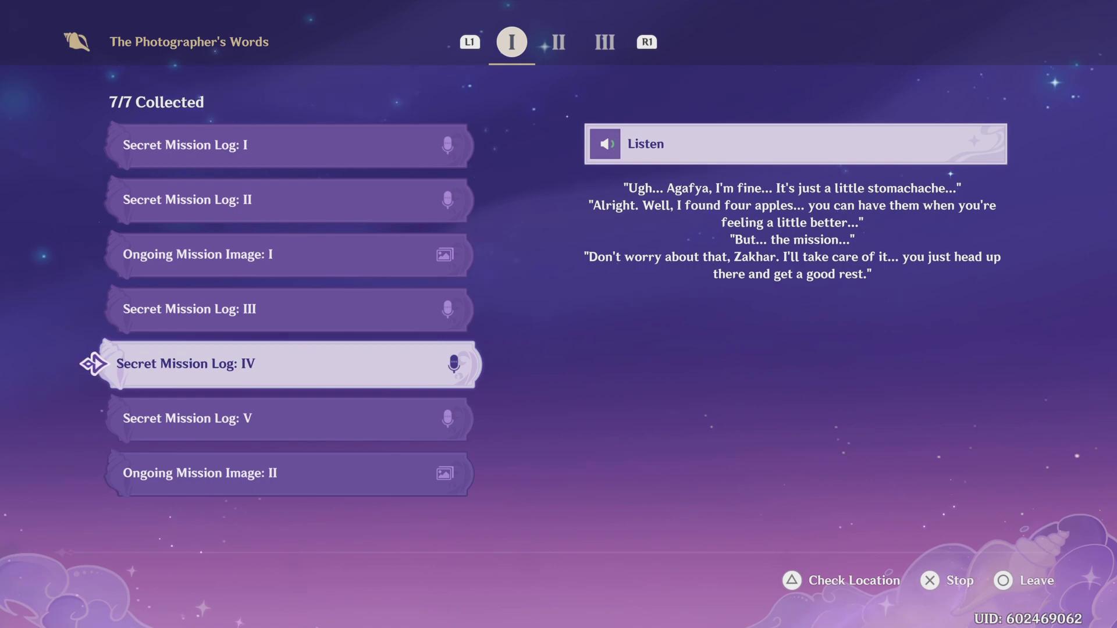
key("Down")
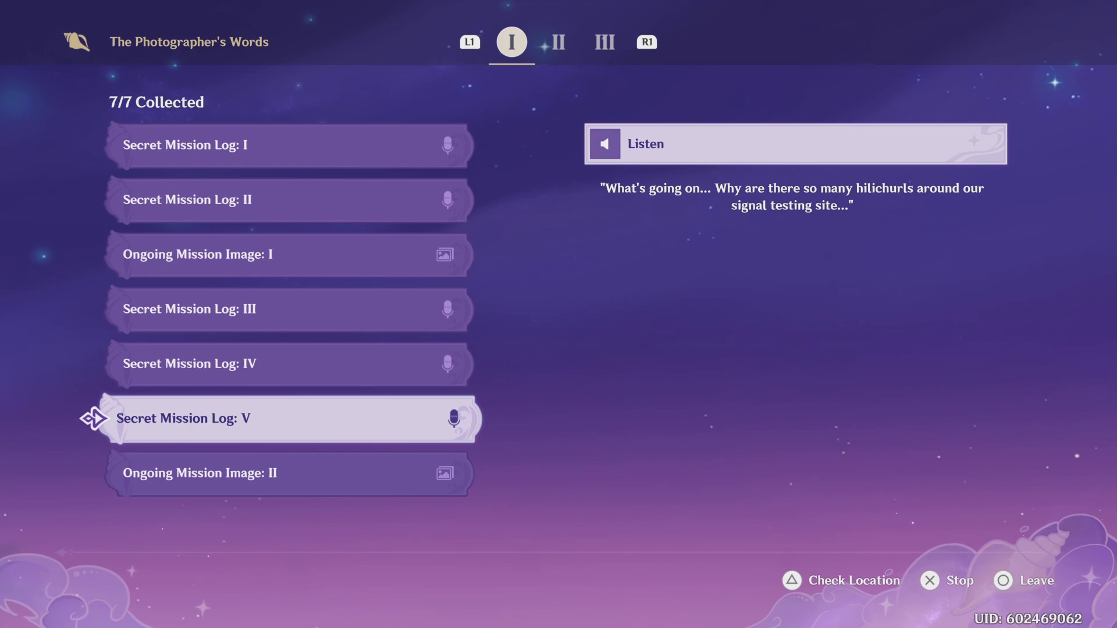
key("Down")
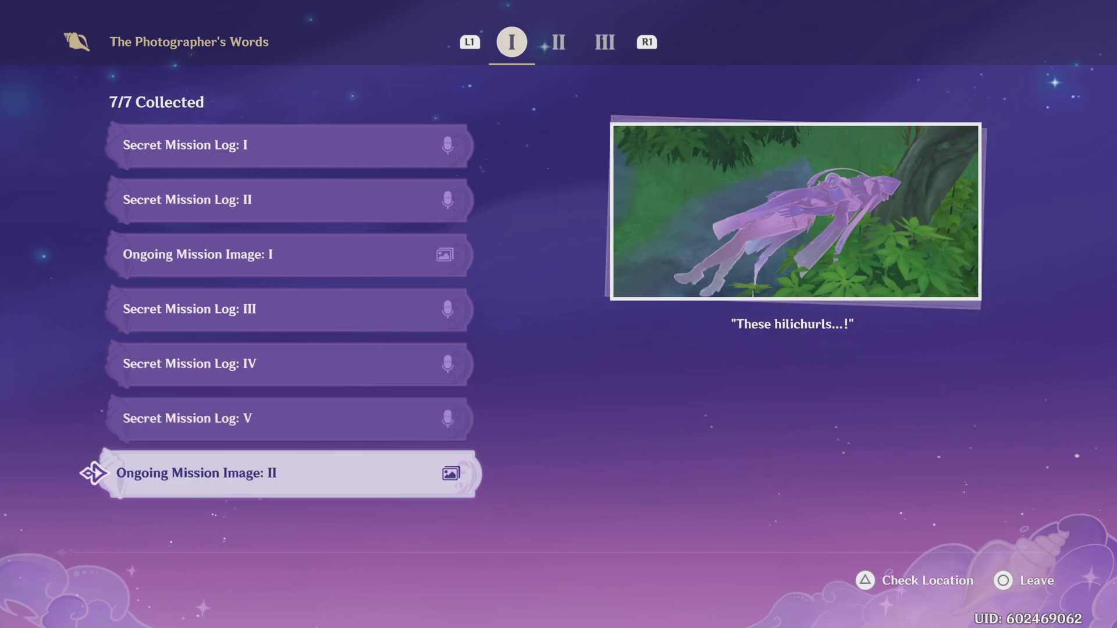
key("e")
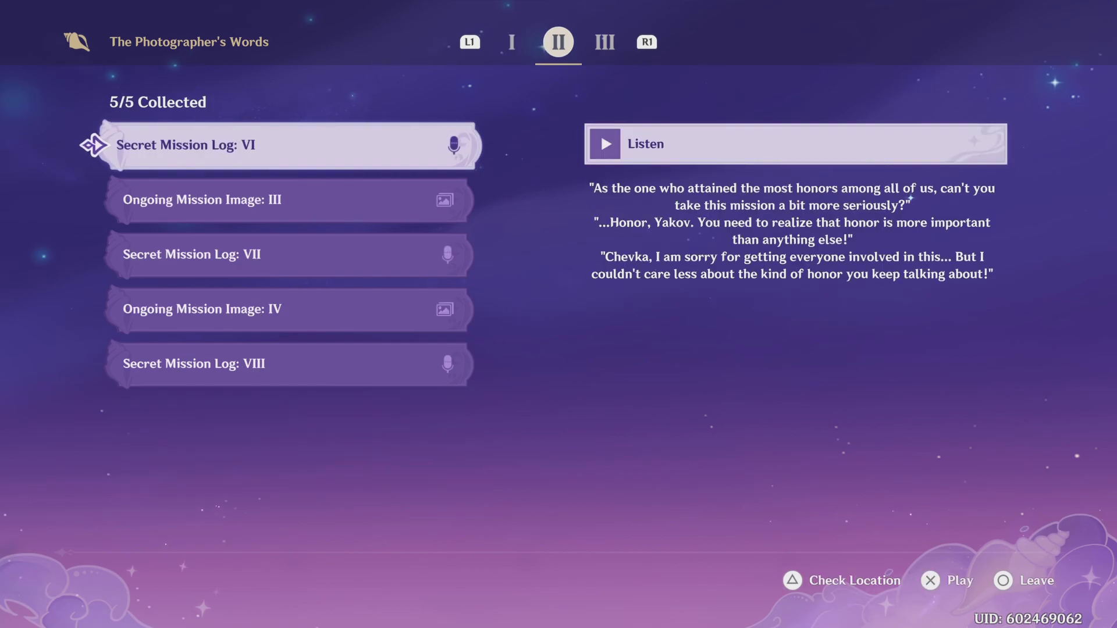
Step: Play Secret Mission Log VI, view Ongoing Mission Image III, and play Secret Mission Log VII
key("Return")
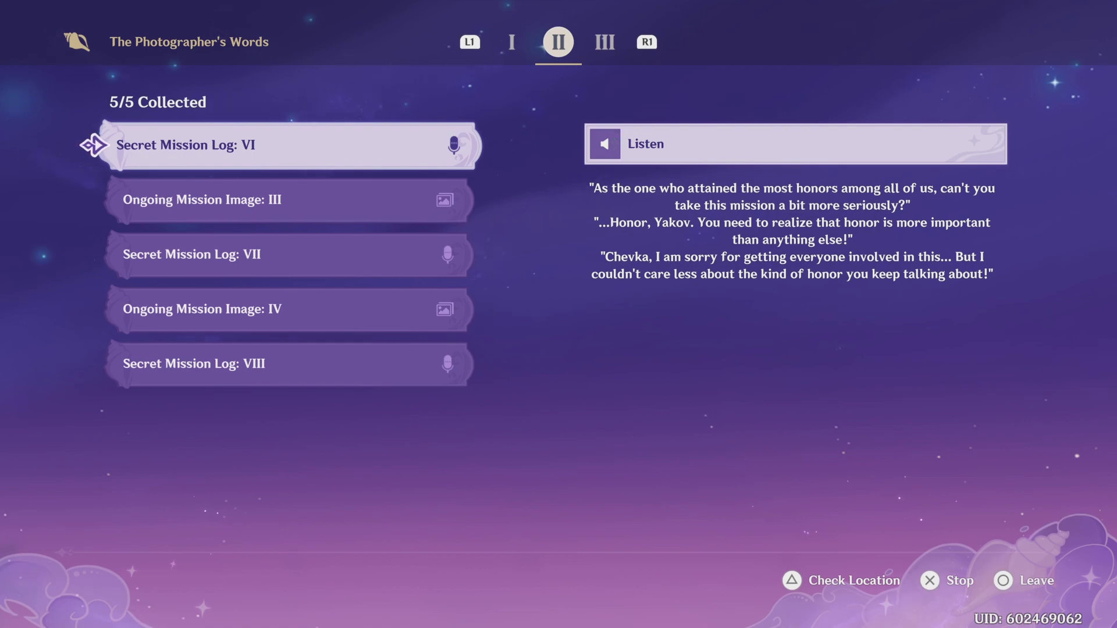
key("Down")
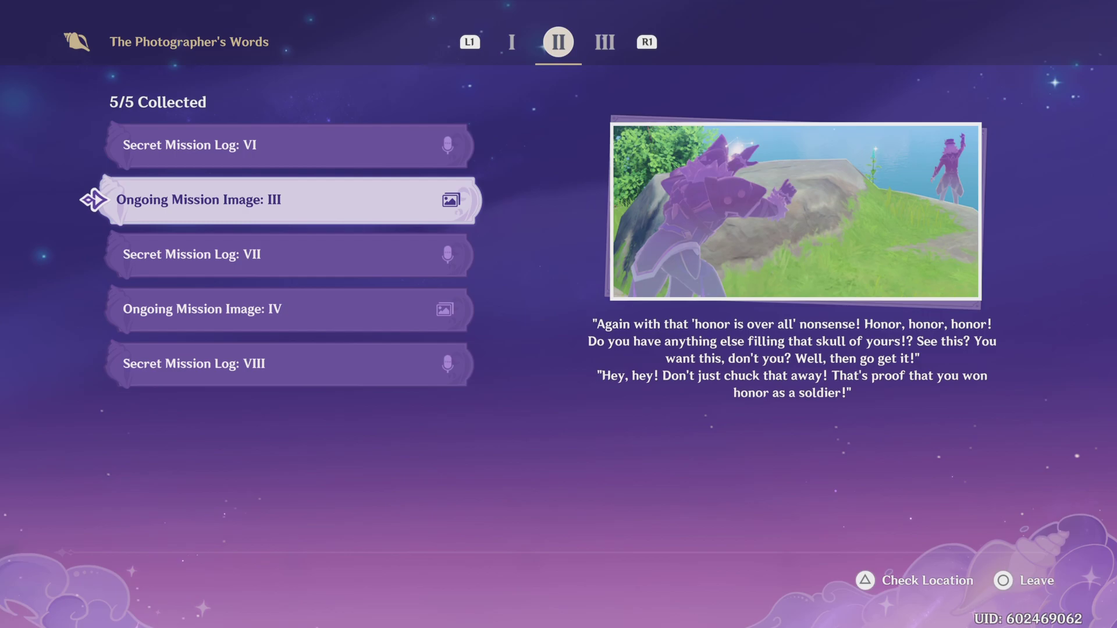
key("Down")
key("Return")
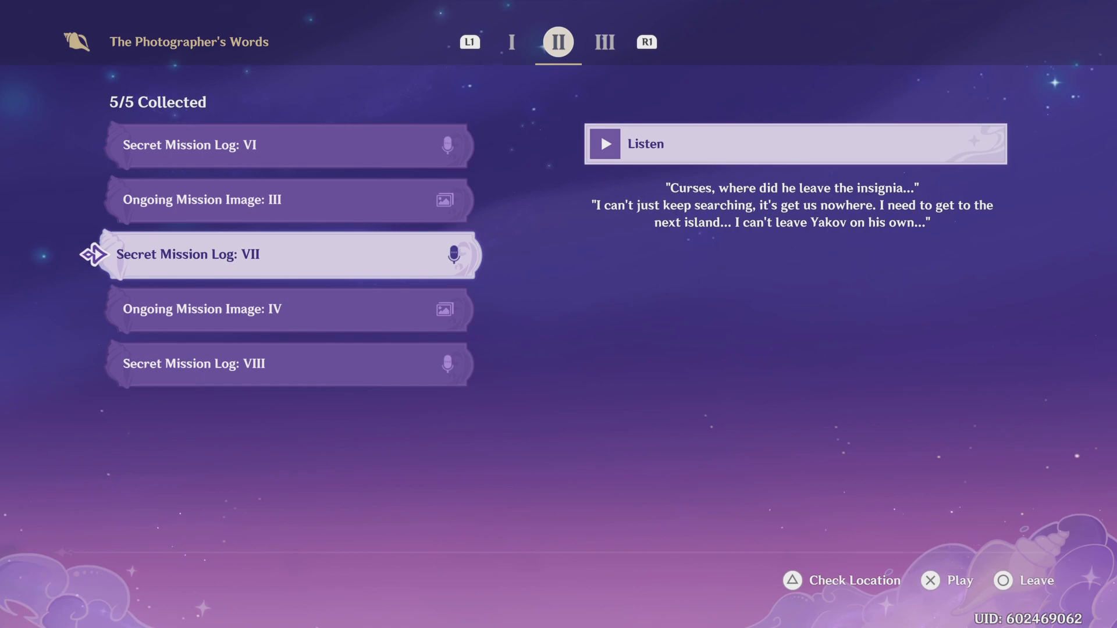
key("Down")
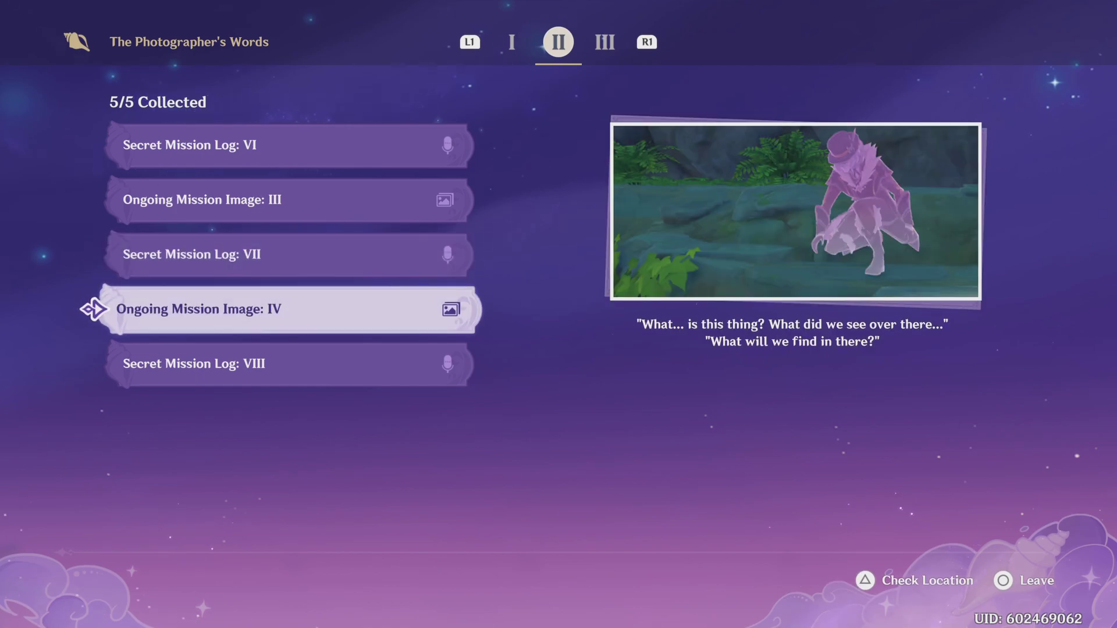
Step: Play Secret Mission Log VIII, then switch to section III and view Central Camp Images
key("Down")
key("Return")
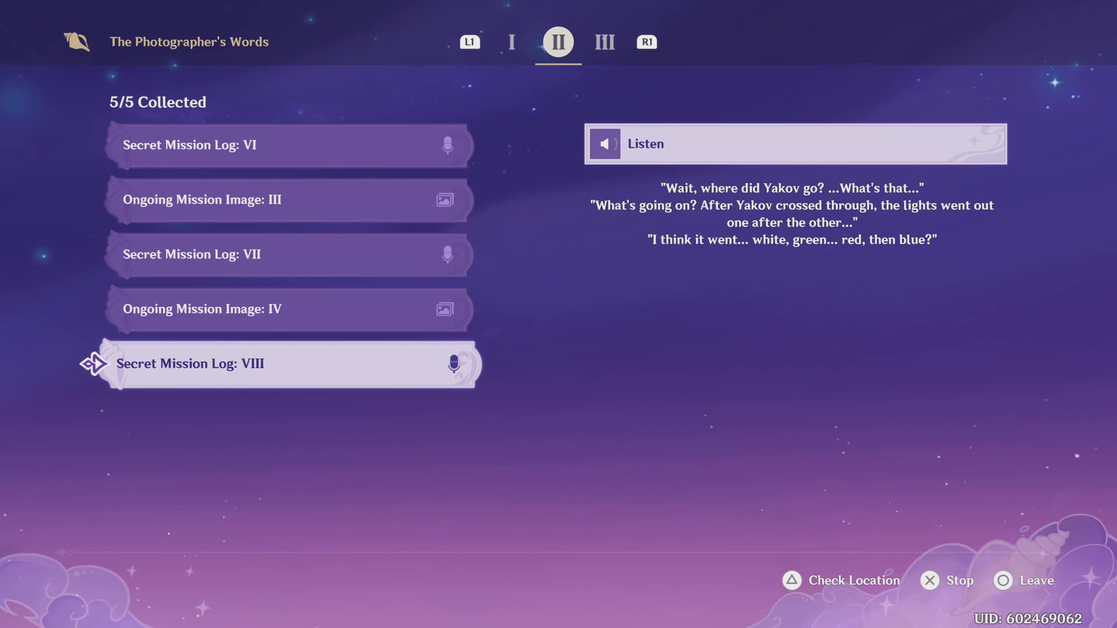
key("e")
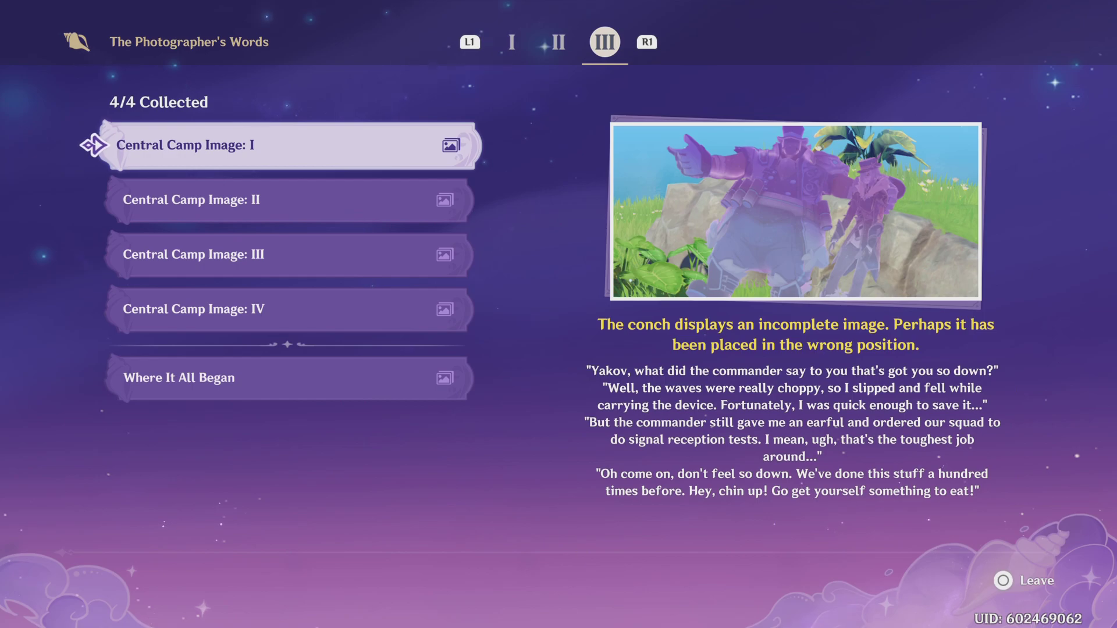
key("Down")
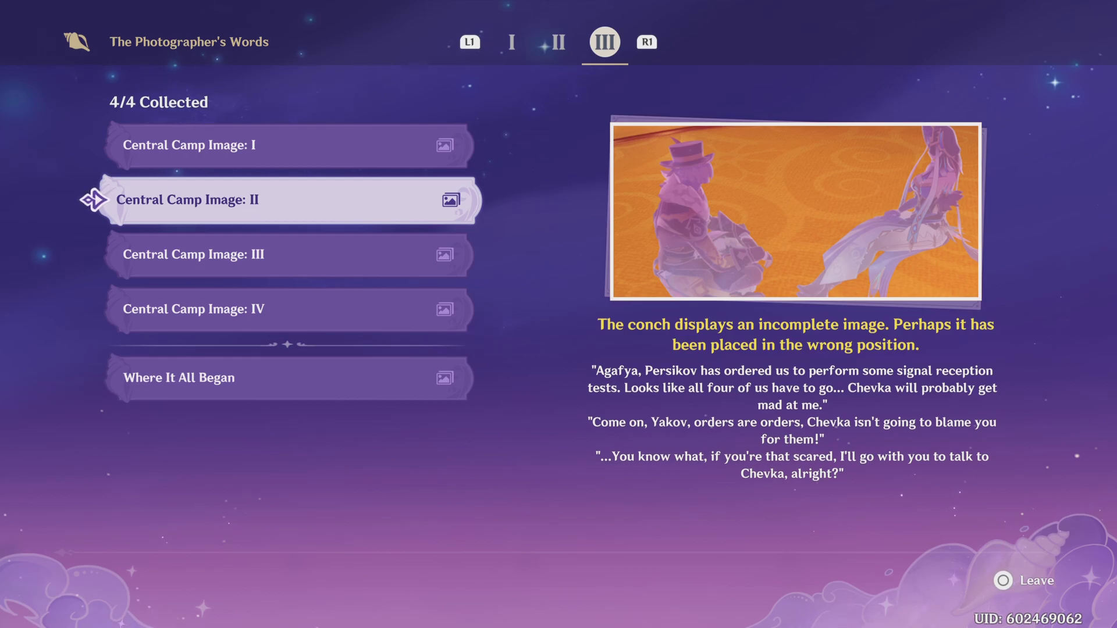
Step: Step through Central Camp Images III and IV in section III
key("Down")
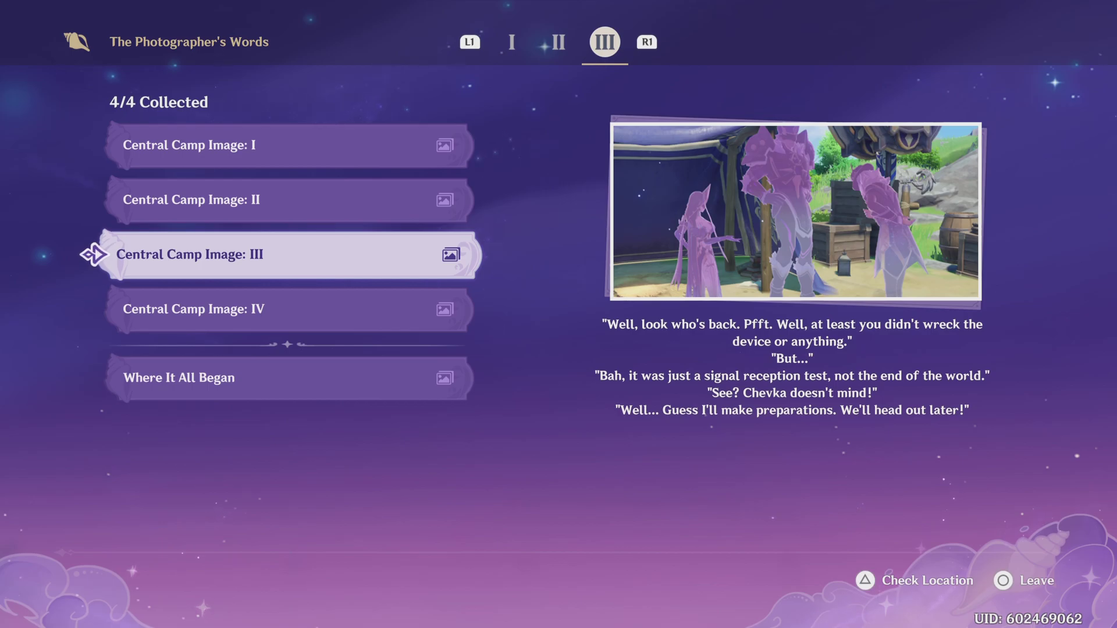
key("Down")
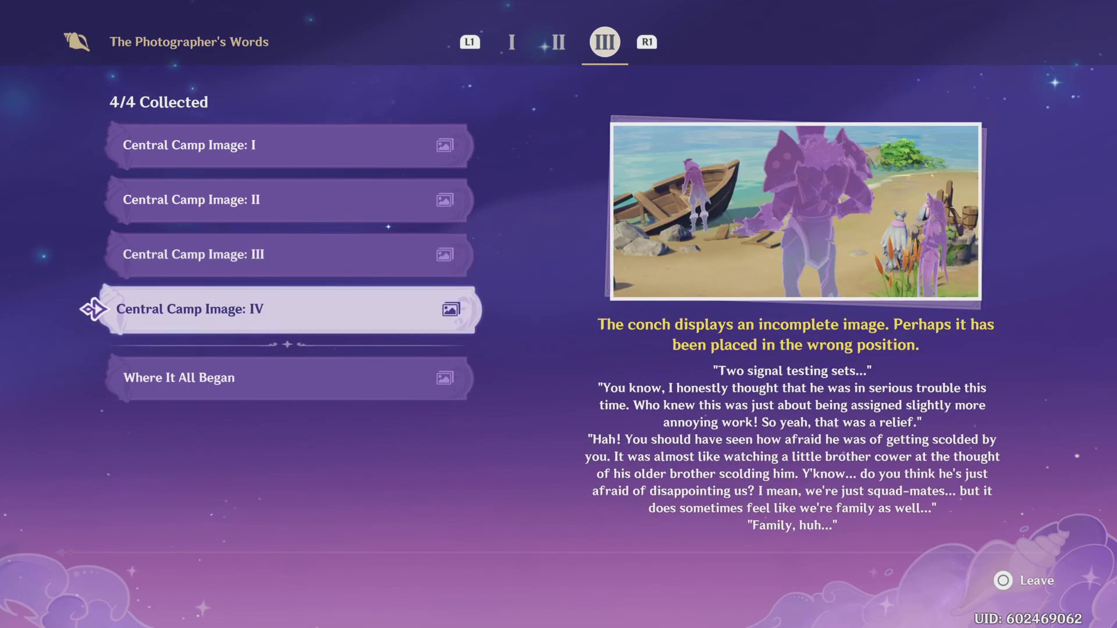